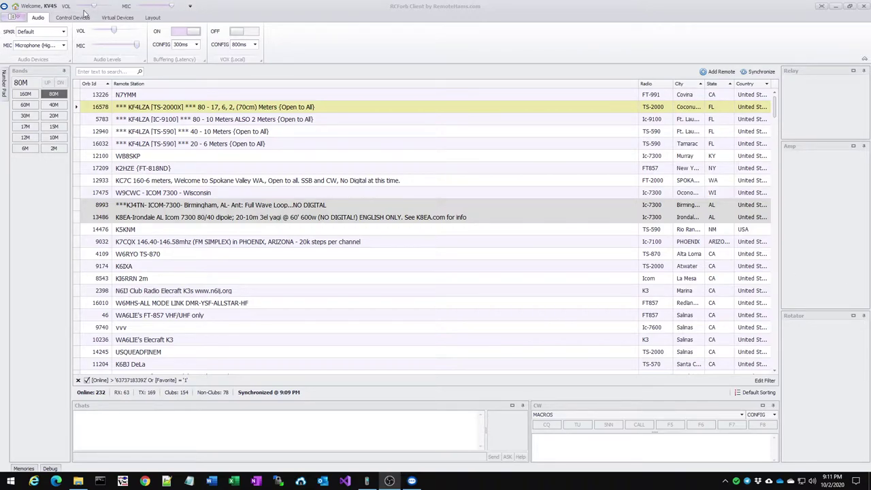
- Check the RCForb Client version details in its About information and close them
{"action": "left_click", "coordinate": [14, 17]}
{"action": "left_click", "coordinate": [39, 86]}
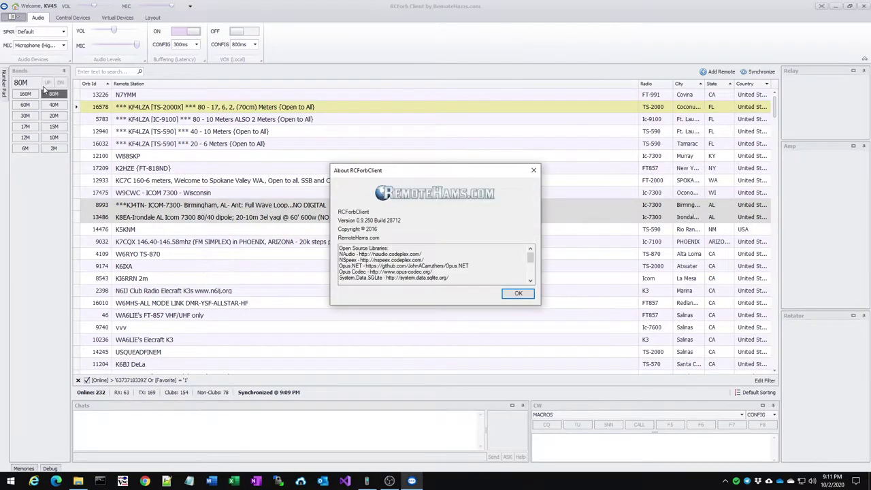
{"action": "left_click", "coordinate": [514, 294]}
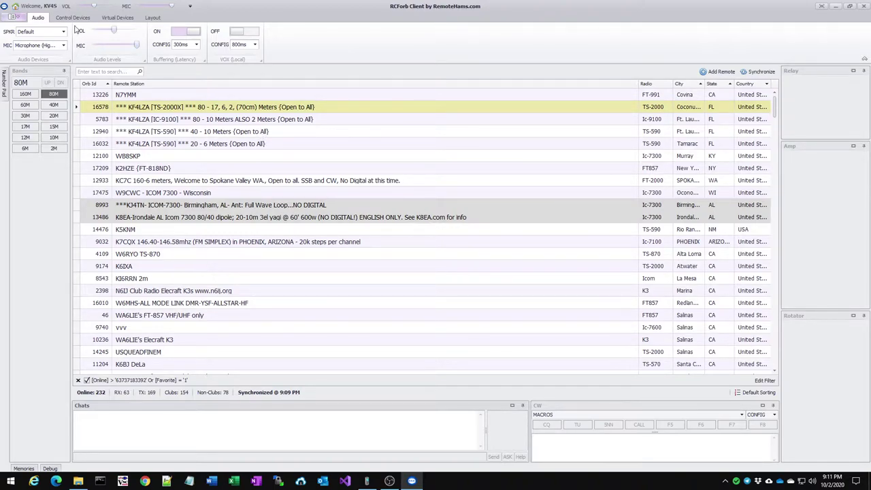
- Show the virtual device settings, connect to the TS-2000X remote station covering 80 - 17, 6, 2 meters, dismiss its notice and mute the audio
{"action": "left_click", "coordinate": [114, 20]}
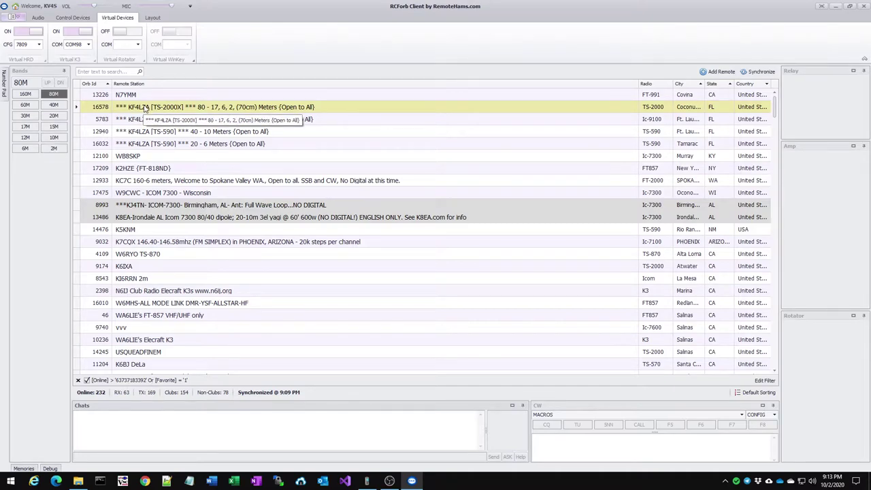
{"action": "double_click", "coordinate": [144, 109]}
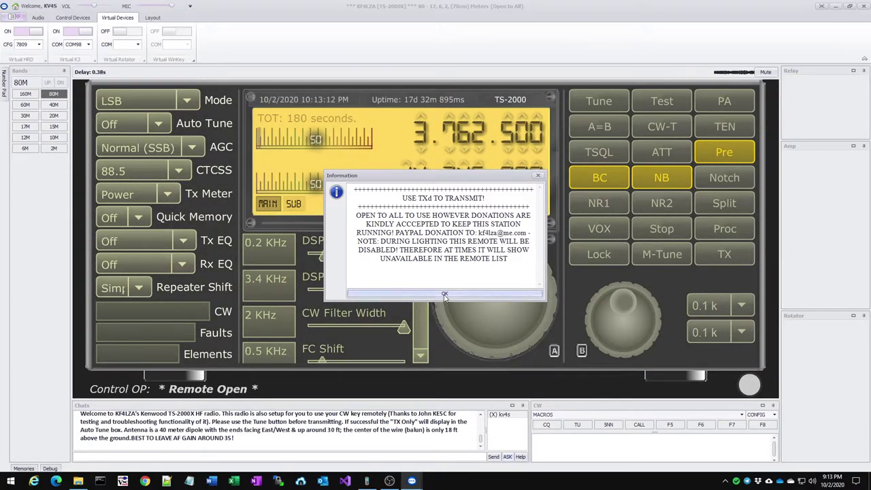
{"action": "left_click", "coordinate": [445, 295]}
{"action": "left_click", "coordinate": [766, 72]}
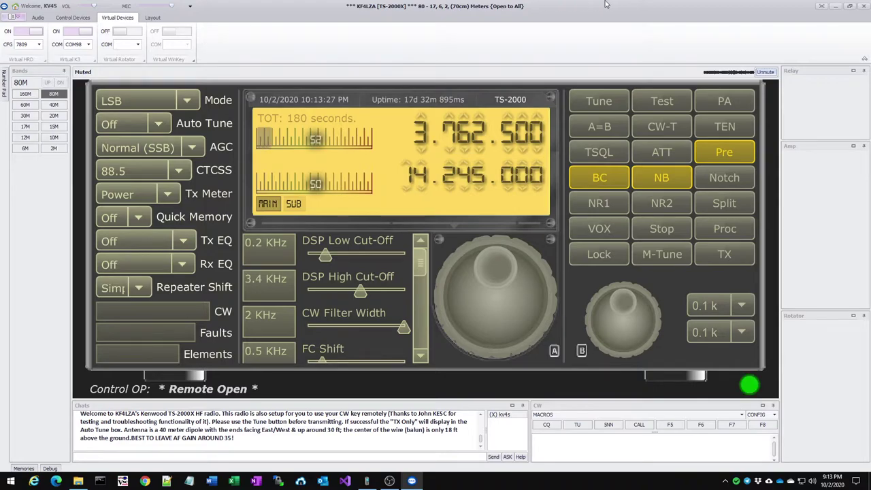
- Minimize RCForb Client, launch HRD Rig Control, and compare its frequency display with the remote radio's
{"action": "left_click", "coordinate": [836, 6]}
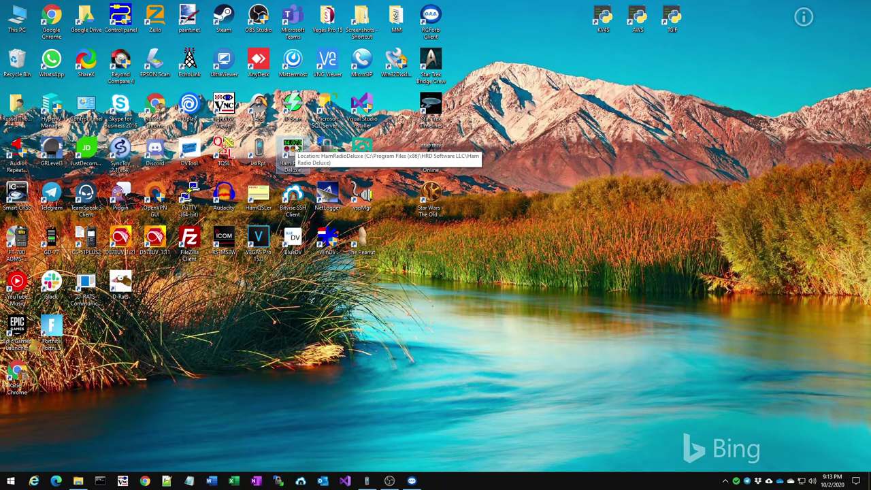
{"action": "mouse_move", "coordinate": [413, 479]}
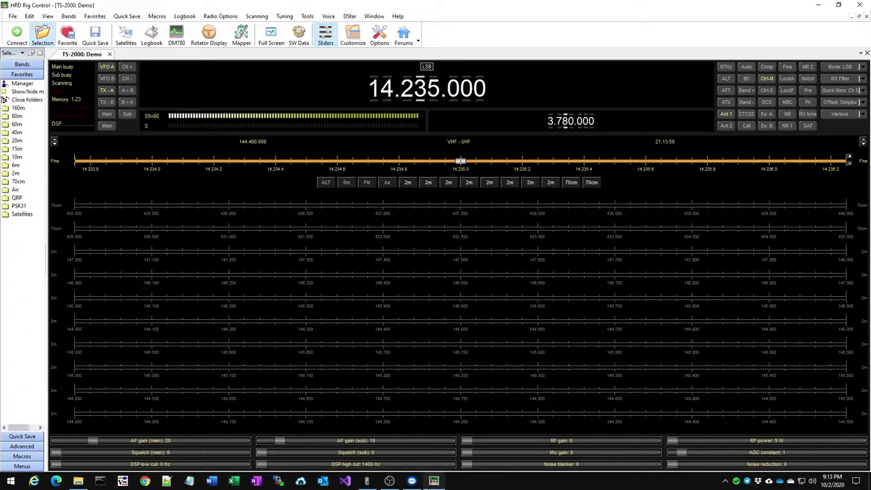
{"action": "left_click", "coordinate": [415, 482]}
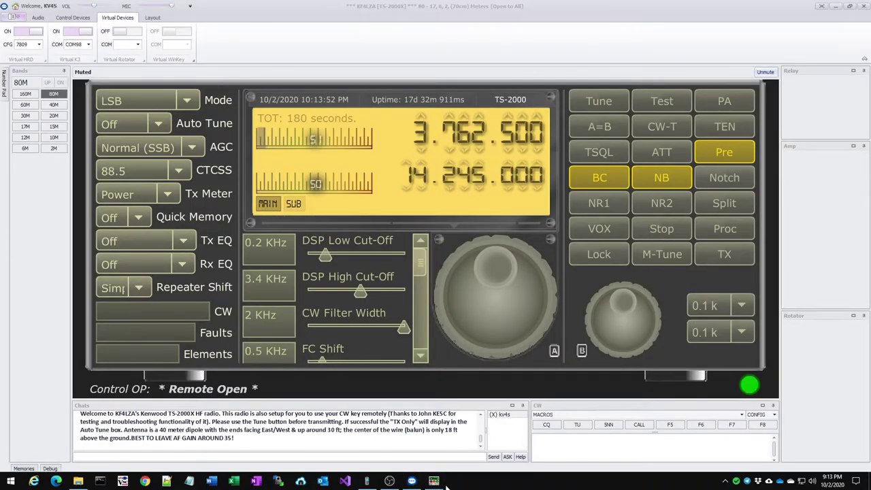
{"action": "left_click", "coordinate": [436, 482]}
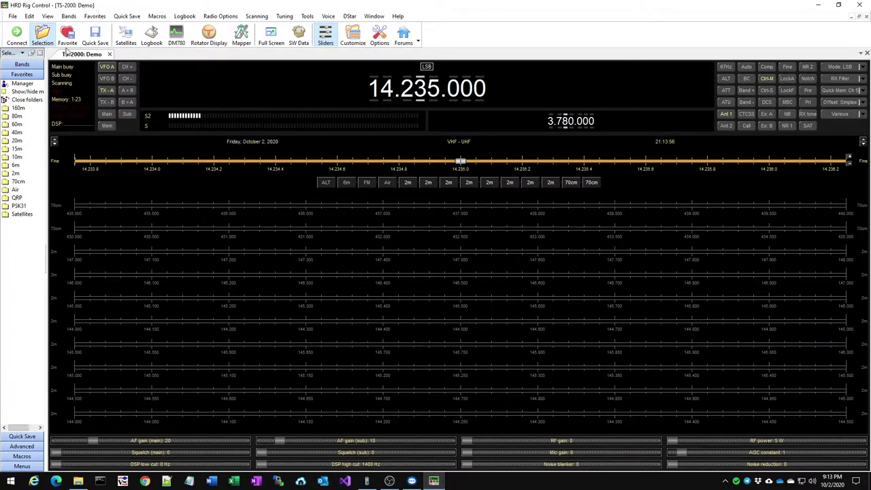
- Review the available serial ports and connect Rig Control to the Elecraft K3 on COM98 at a speed of 38400
{"action": "left_click", "coordinate": [17, 34]}
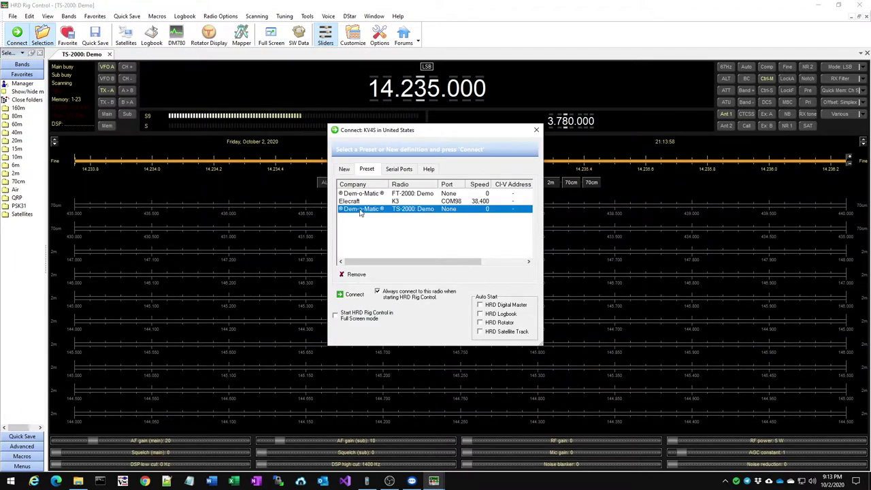
{"action": "left_click", "coordinate": [353, 203]}
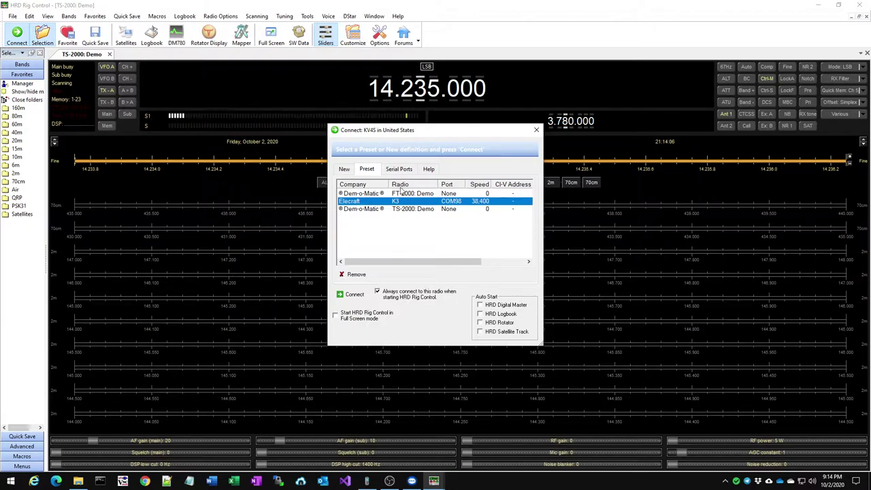
{"action": "left_click", "coordinate": [345, 170]}
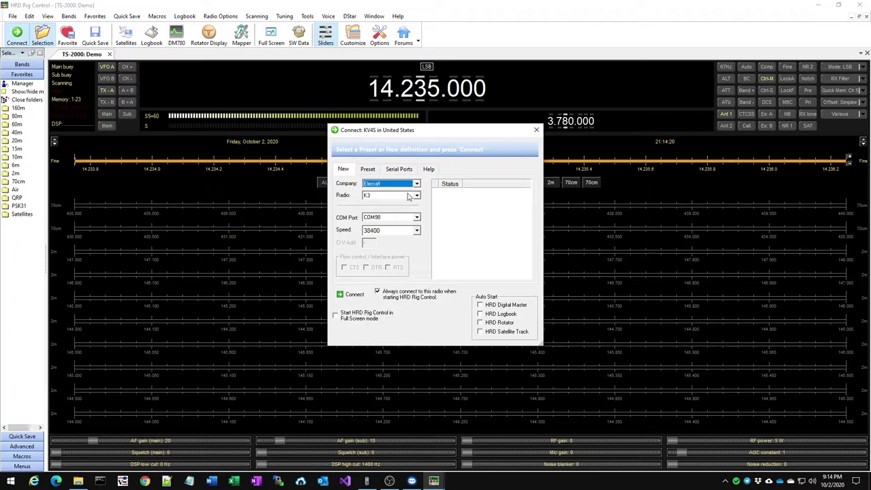
{"action": "left_click", "coordinate": [417, 217]}
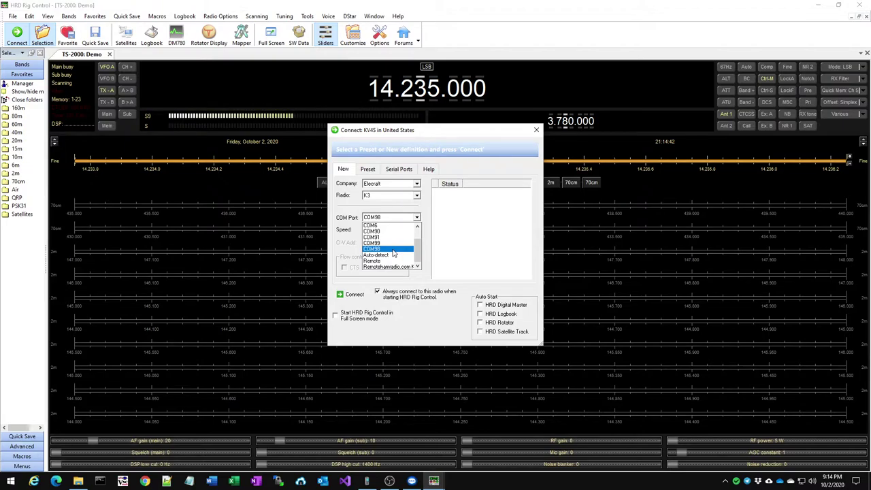
{"action": "left_click", "coordinate": [393, 174]}
{"action": "left_click", "coordinate": [395, 170]}
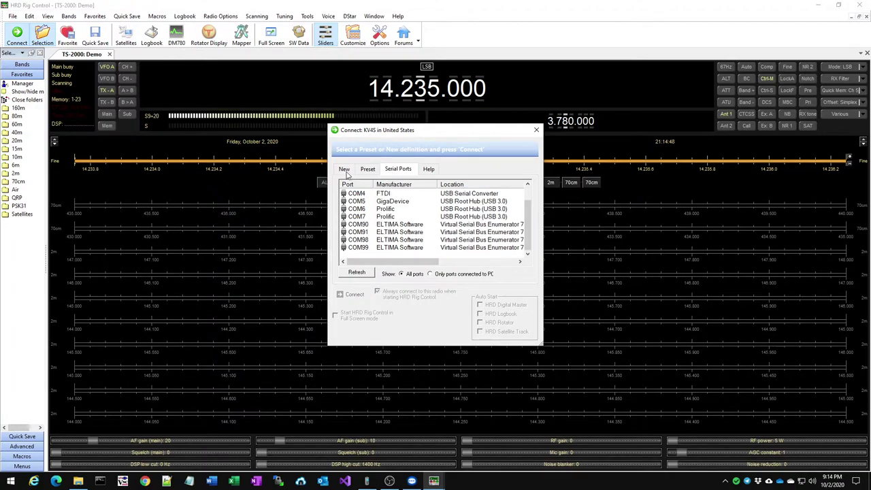
{"action": "left_click", "coordinate": [343, 170]}
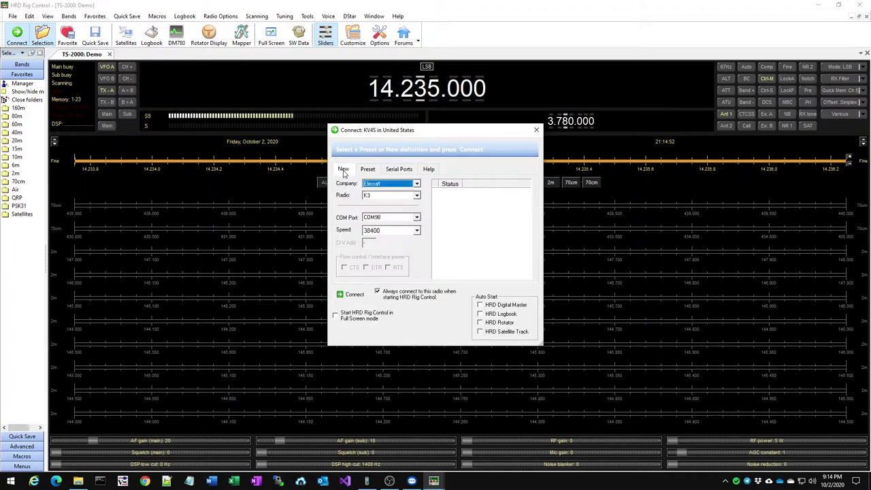
{"action": "left_click", "coordinate": [354, 295]}
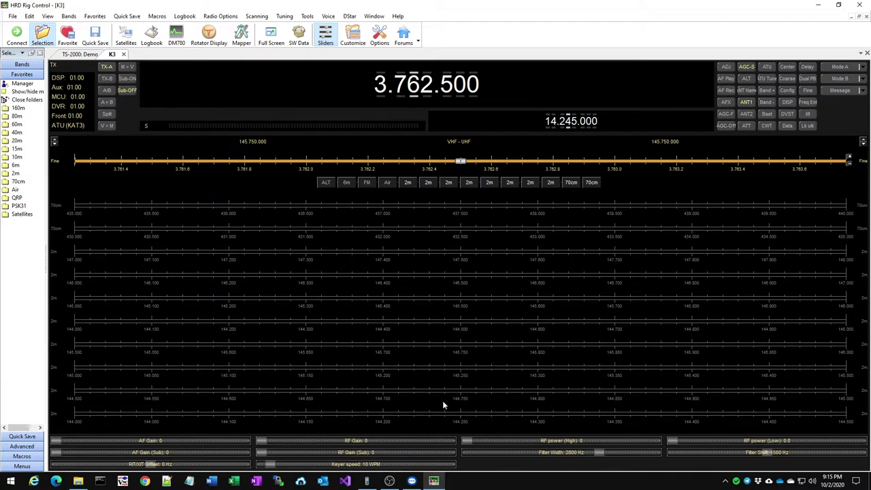
- Tune the remote radio's main VFO to 3.763.800 in RCForb Client, and return to HRD Rig Control to check the frequency
{"action": "left_click", "coordinate": [412, 481]}
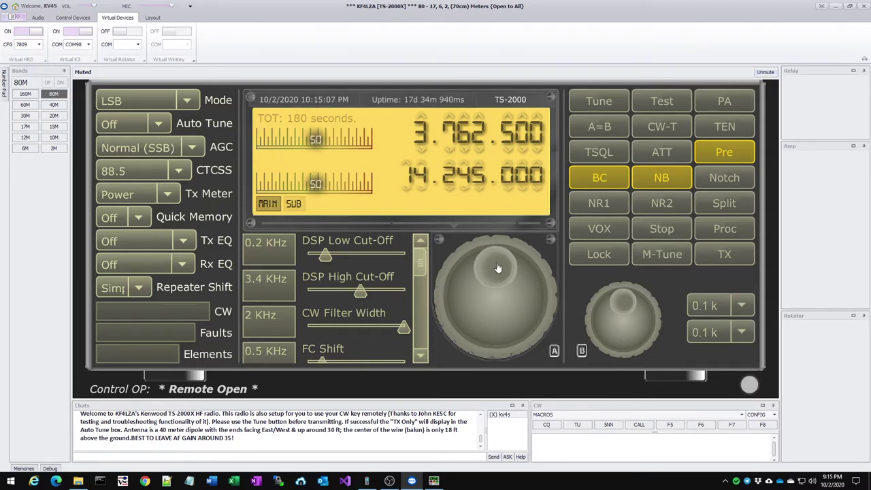
{"action": "left_click_drag", "start_coordinate": [496, 267], "coordinate": [536, 286]}
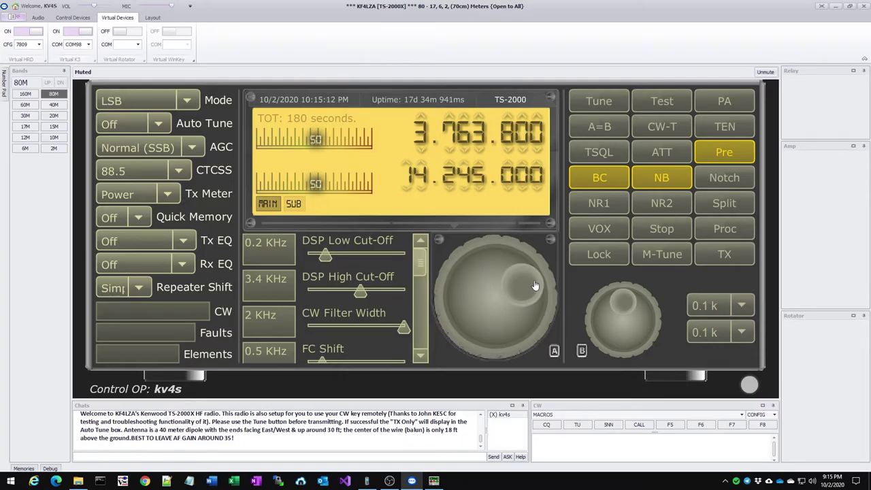
{"action": "left_click", "coordinate": [433, 481]}
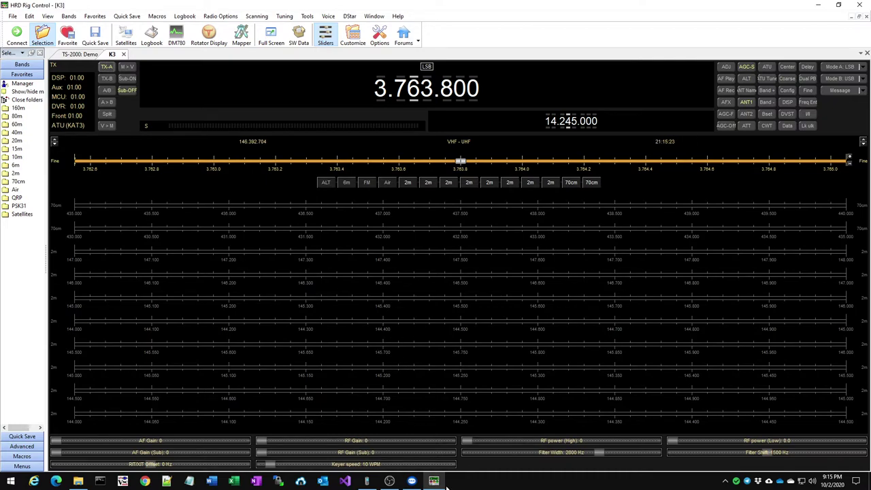
{"action": "mouse_move", "coordinate": [414, 483]}
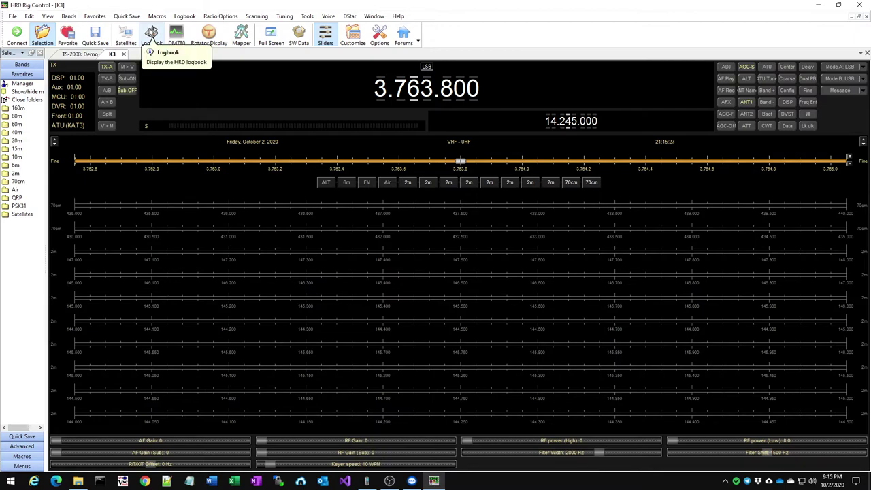
- Open HRD Logbook with a new contact entry and fill in the frequency 3.763.800 and mode LSB from the radio
{"action": "left_click", "coordinate": [152, 32]}
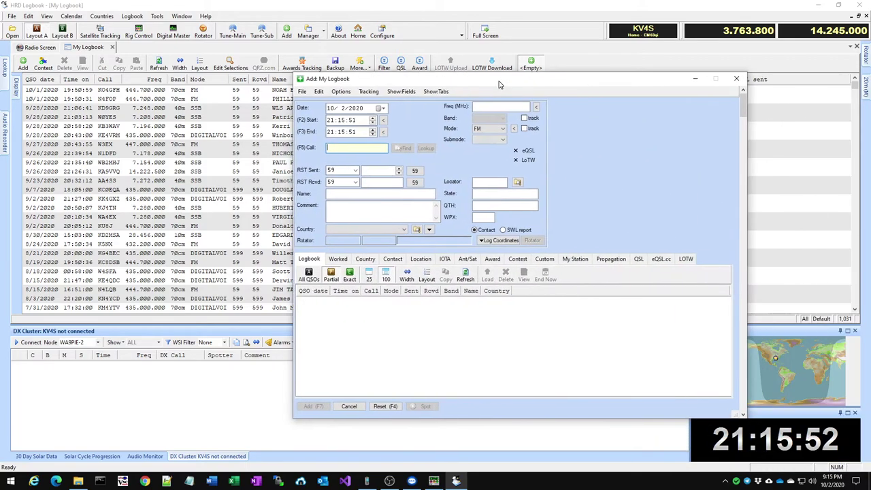
{"action": "left_click_drag", "start_coordinate": [499, 85], "coordinate": [459, 92]}
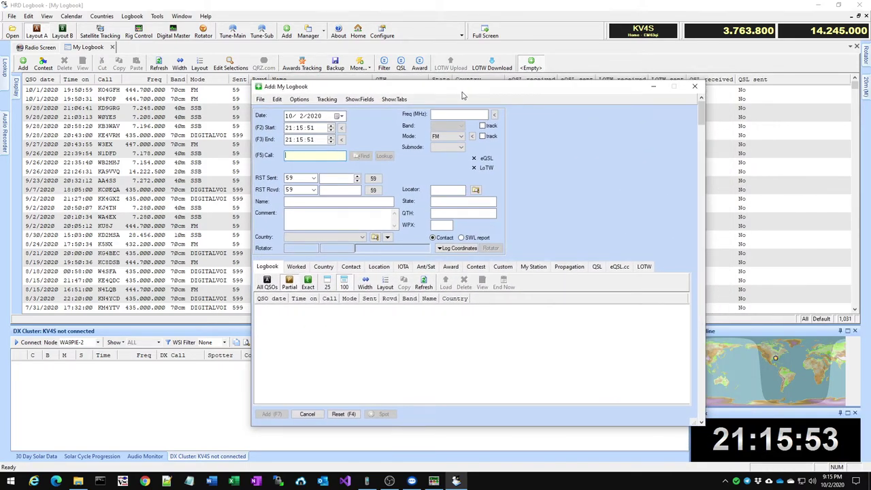
{"action": "left_click", "coordinate": [494, 116]}
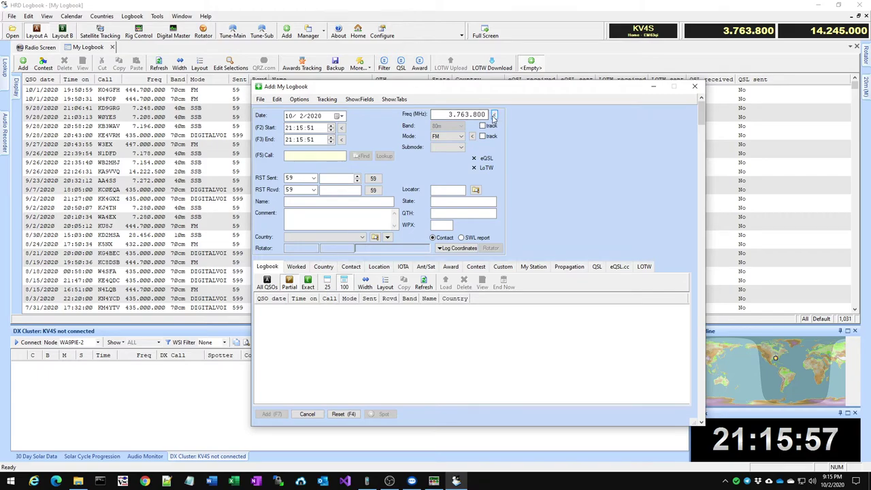
{"action": "left_click", "coordinate": [450, 136]}
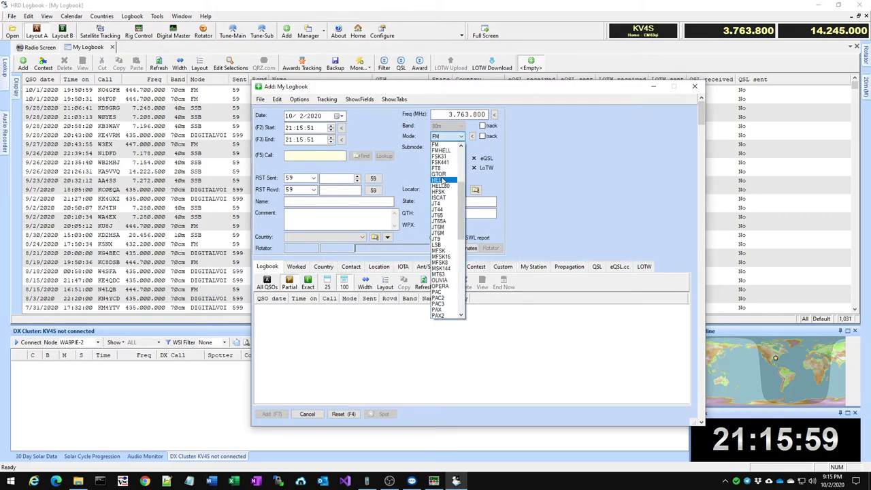
{"action": "left_click", "coordinate": [473, 137]}
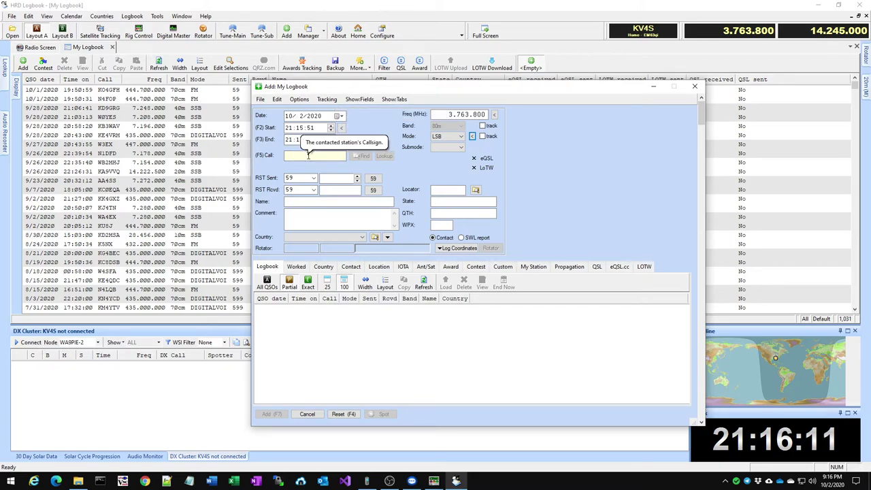
- Enter the contact's call sign, look up the station details, and discard the new log entry
{"action": "left_click", "coordinate": [308, 155]}
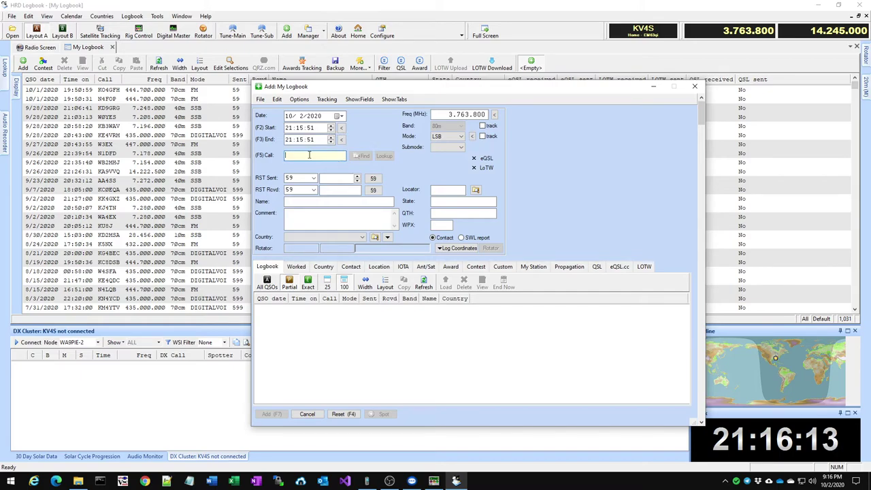
{"action": "type", "text": "KV"}
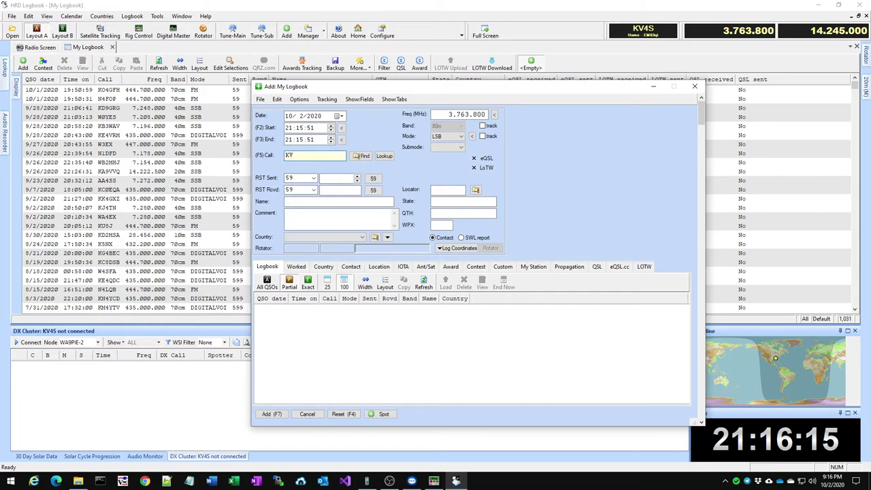
{"action": "type", "text": "4S"}
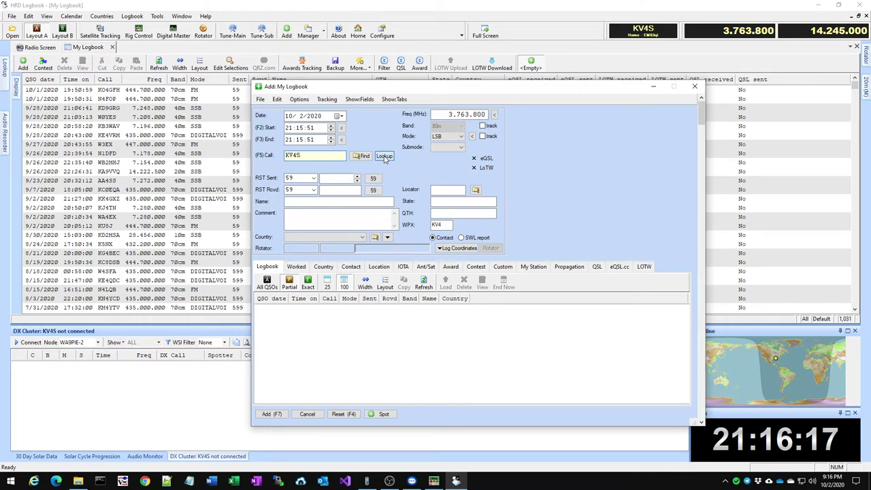
{"action": "left_click", "coordinate": [384, 156]}
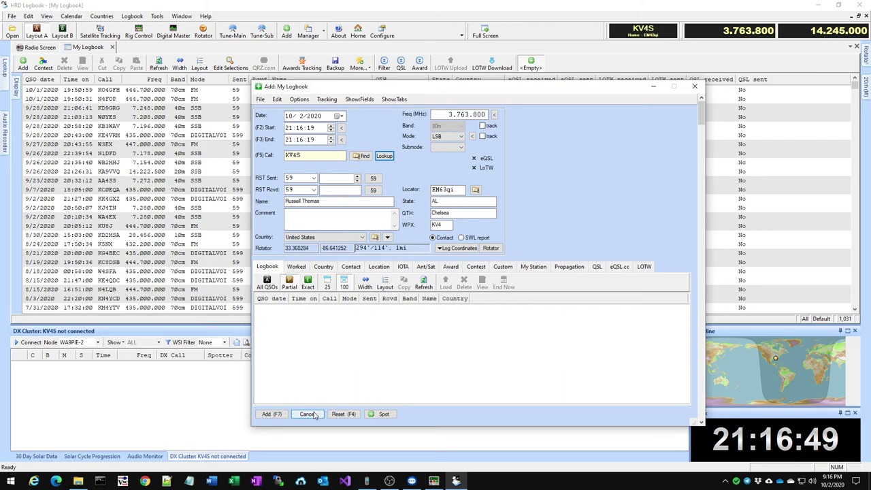
{"action": "left_click", "coordinate": [307, 413]}
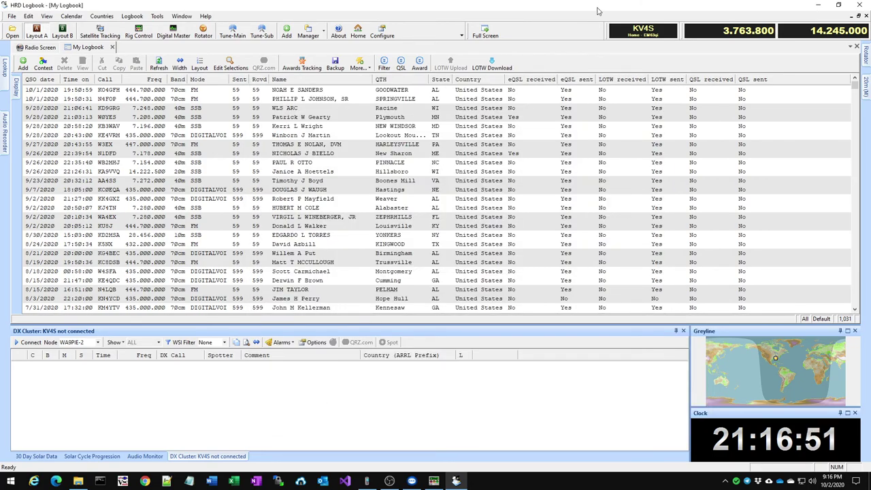